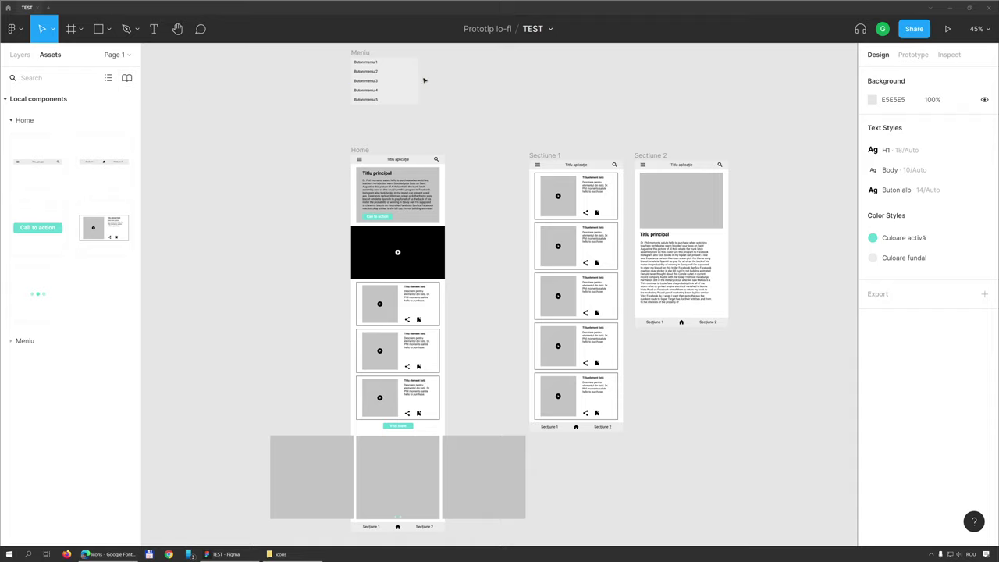
# Step: Browse the projects the TEST file could be moved to
pyautogui.click(508, 31)
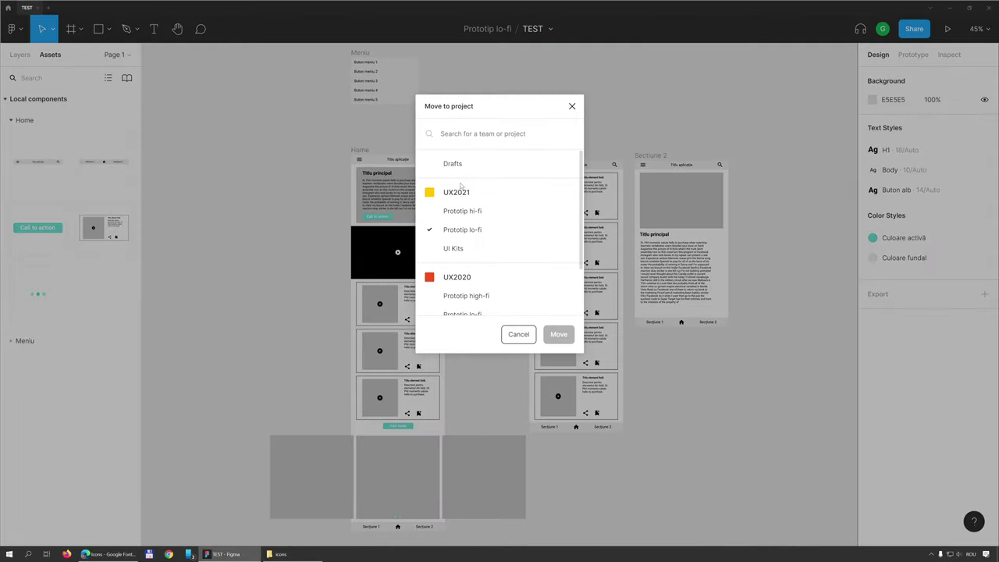
pyautogui.scroll(-2, 459, 281)
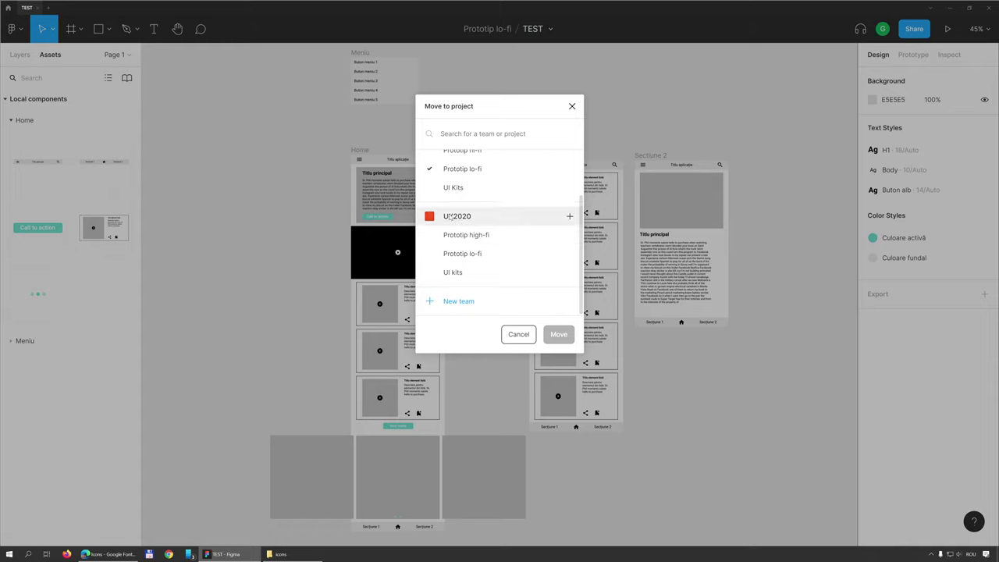
pyautogui.scroll(2, 474, 166)
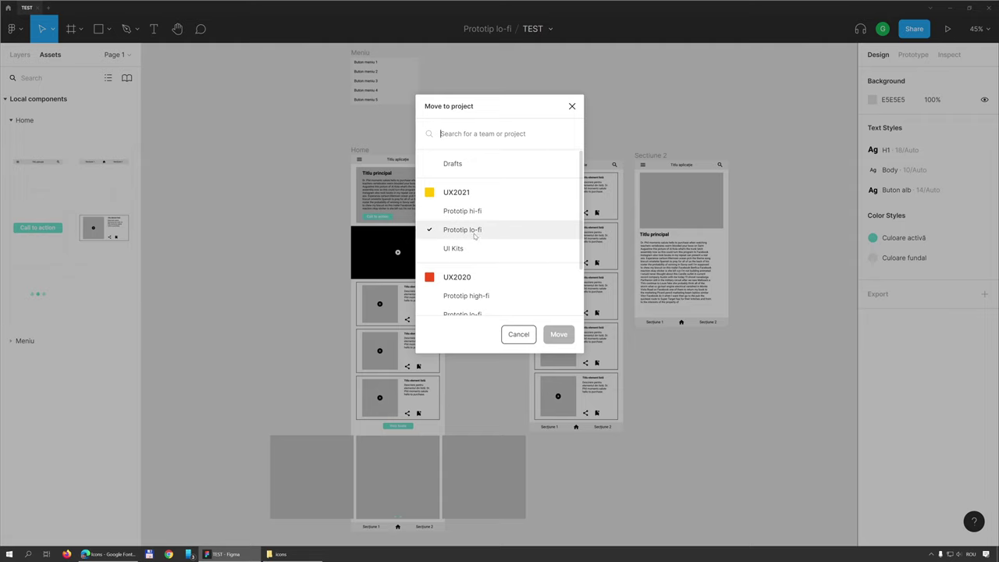
# Step: Dismiss the project list without moving the file and enable the Material 3 Design Kit (Community) library
pyautogui.click(573, 107)
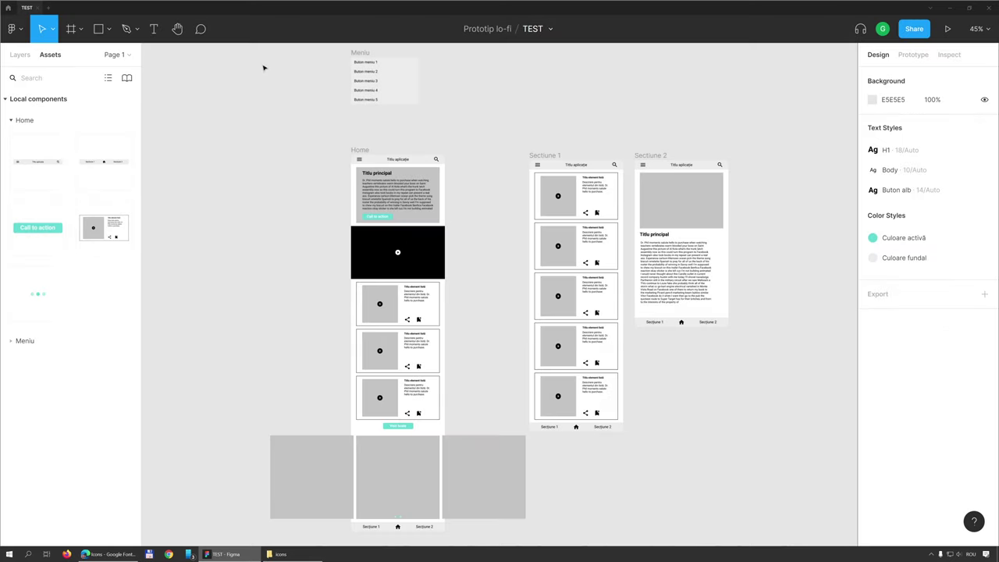
pyautogui.click(127, 79)
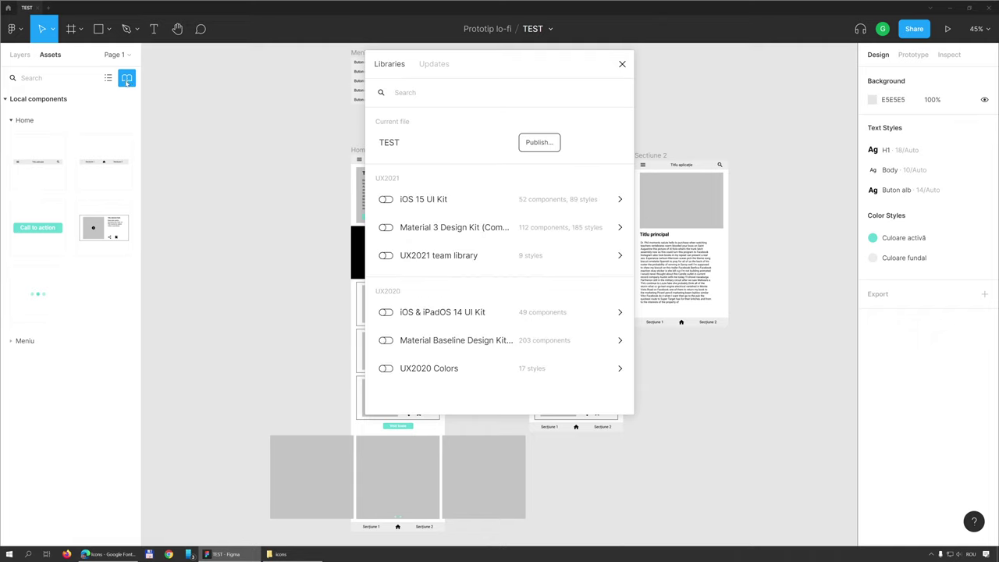
pyautogui.moveTo(455, 227)
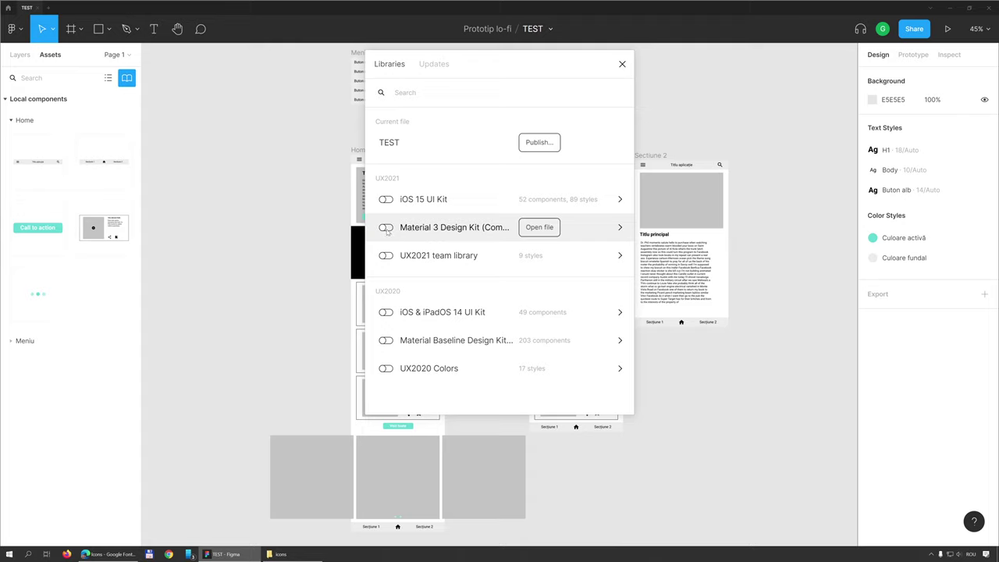
pyautogui.click(386, 228)
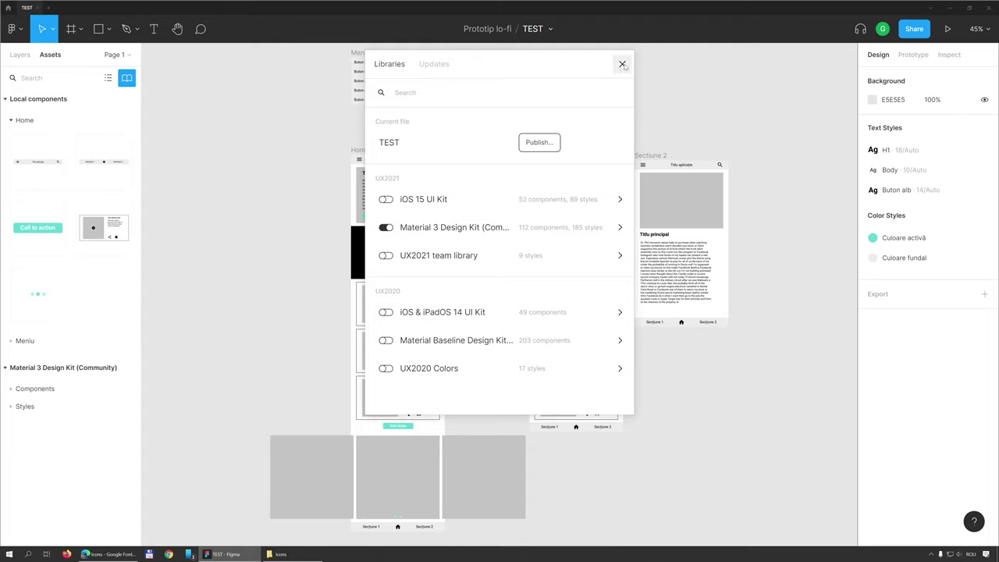
# Step: Expand the Material 3 Components group to show its Buttons, Cards and Dialogs
pyautogui.click(622, 64)
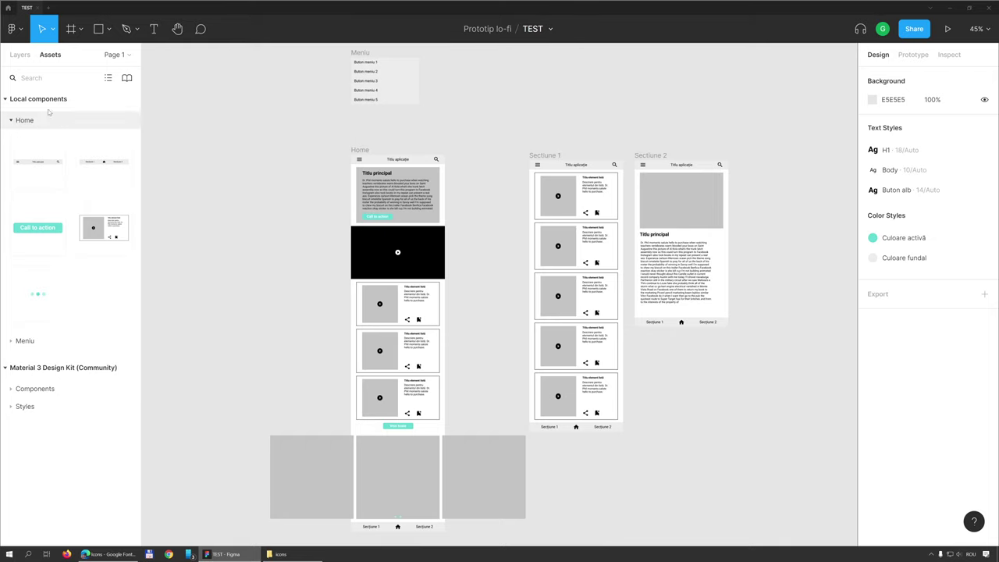
pyautogui.click(11, 388)
pyautogui.click(5, 99)
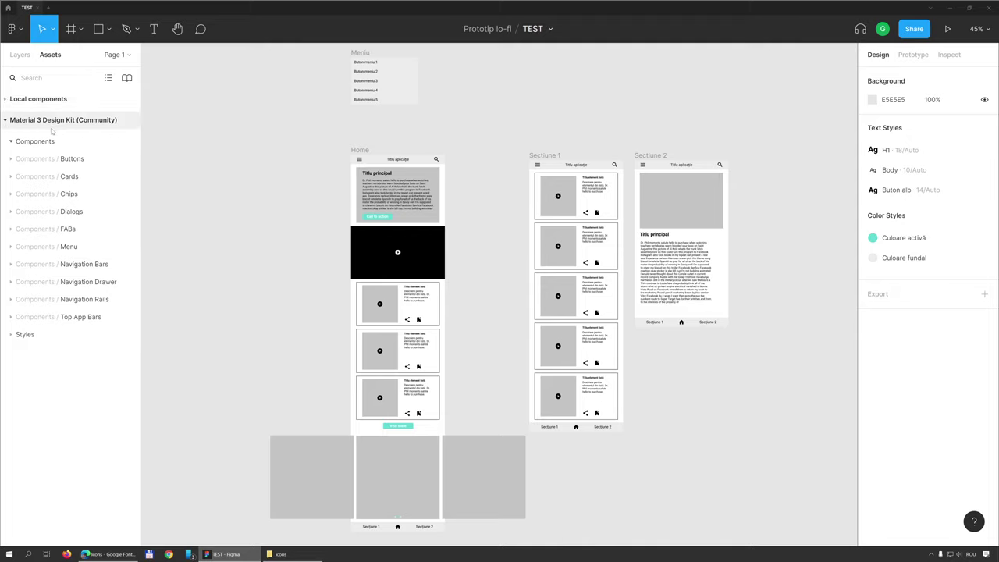
pyautogui.click(14, 145)
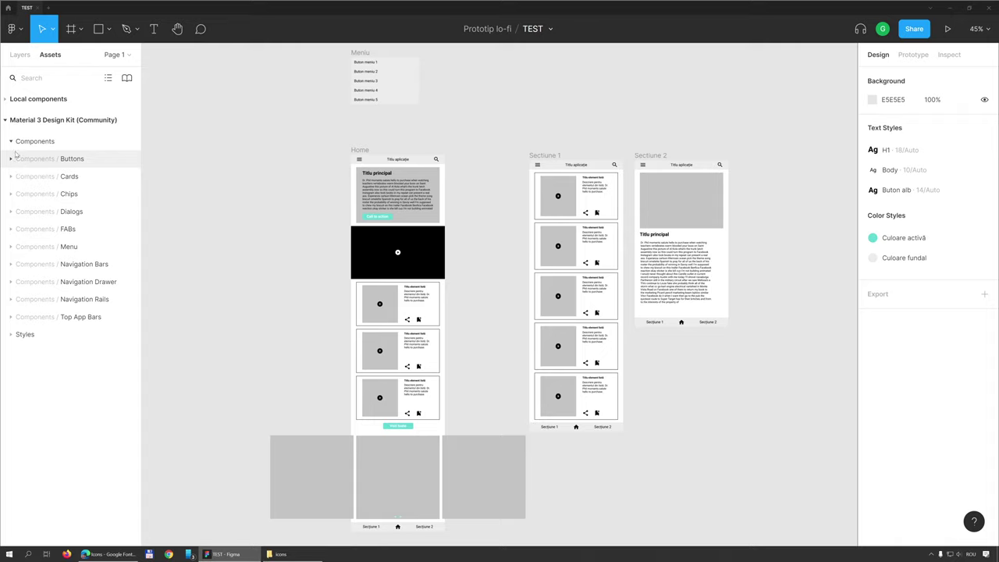
pyautogui.click(14, 158)
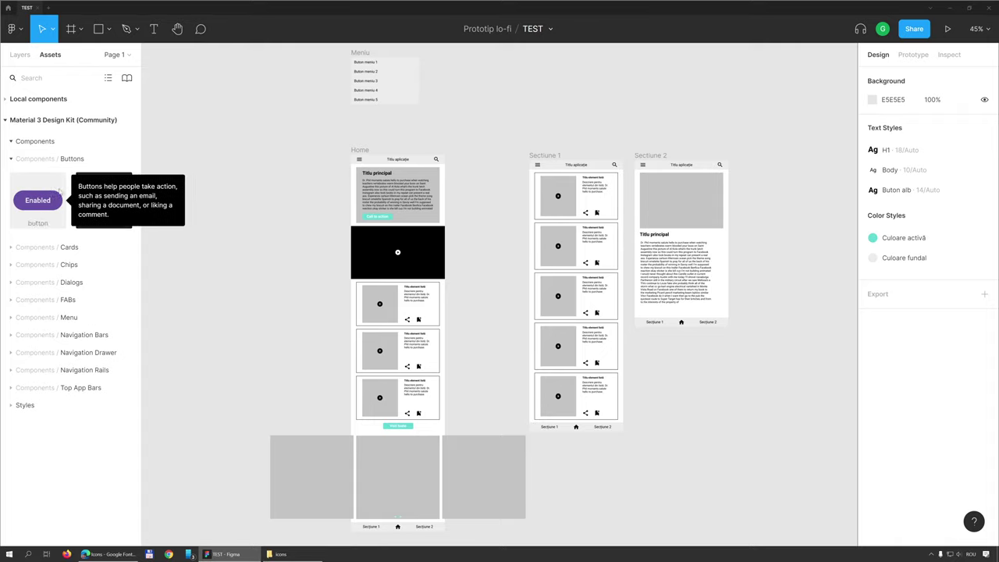
pyautogui.click(8, 248)
pyautogui.scroll(-1, 24, 257)
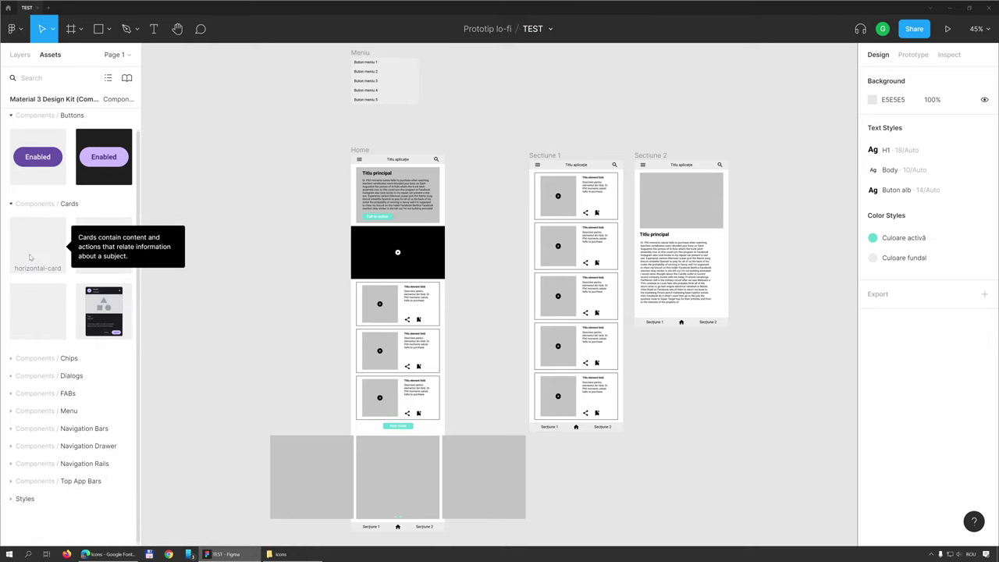
pyautogui.click(10, 375)
pyautogui.scroll(-3, 39, 355)
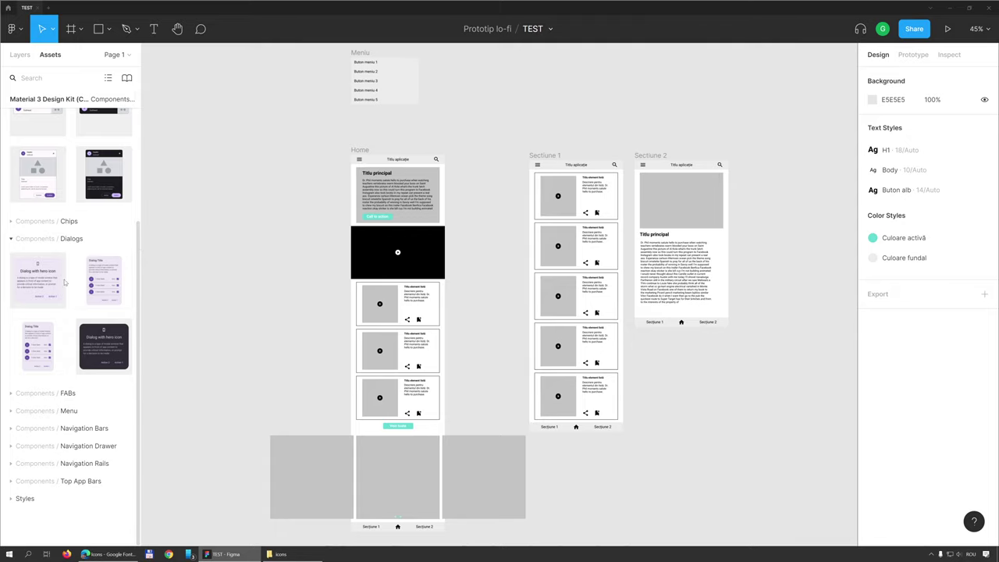
# Step: Place a Navigation Drawer right of Sectiune 2, then delete it
pyautogui.click(11, 447)
pyautogui.scroll(-3, 76, 414)
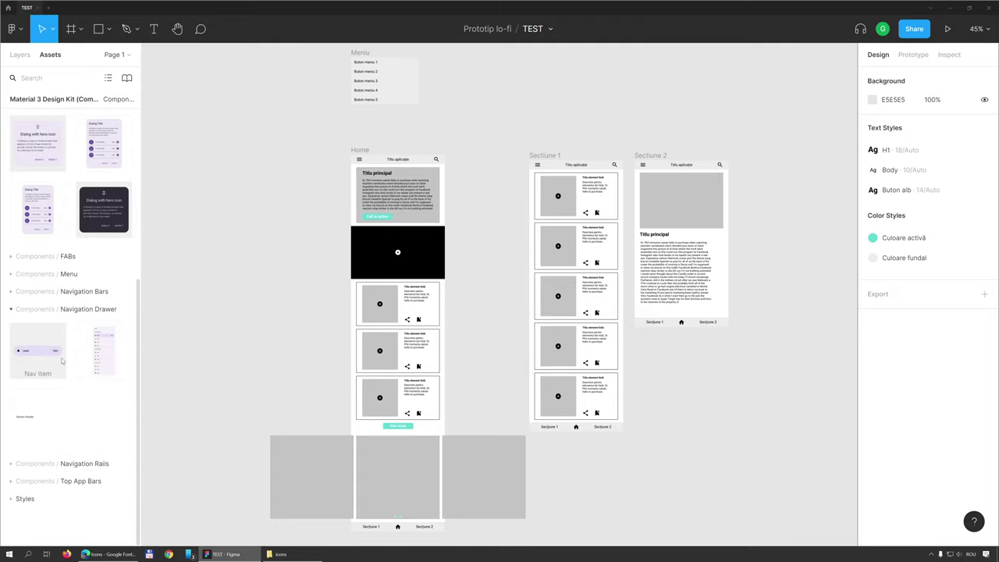
pyautogui.moveTo(108, 351)
pyautogui.mouseDown()
pyautogui.moveTo(767, 205)
pyautogui.moveTo(792, 189)
pyautogui.mouseUp()
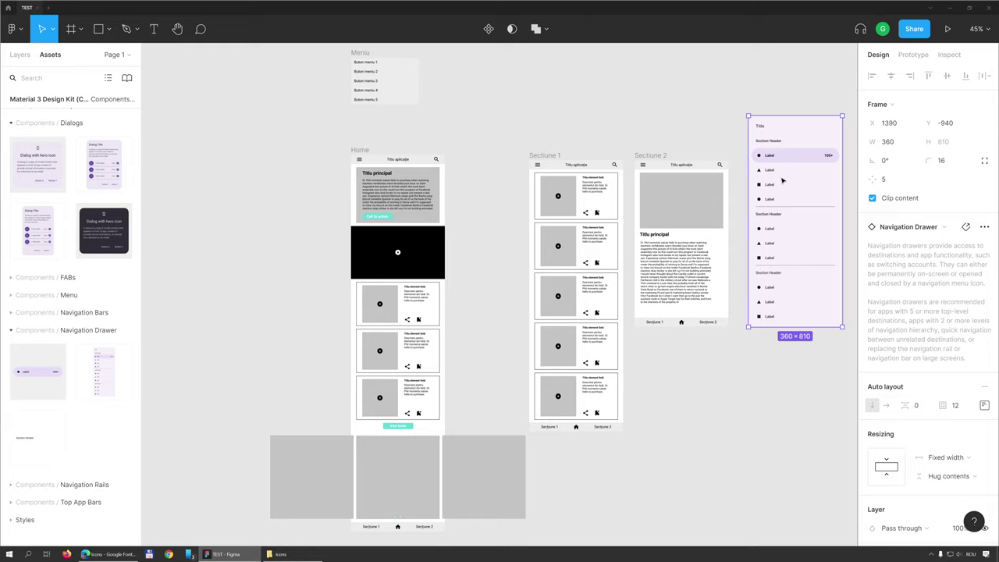
pyautogui.press('Delete')
pyautogui.scroll(-1, 116, 452)
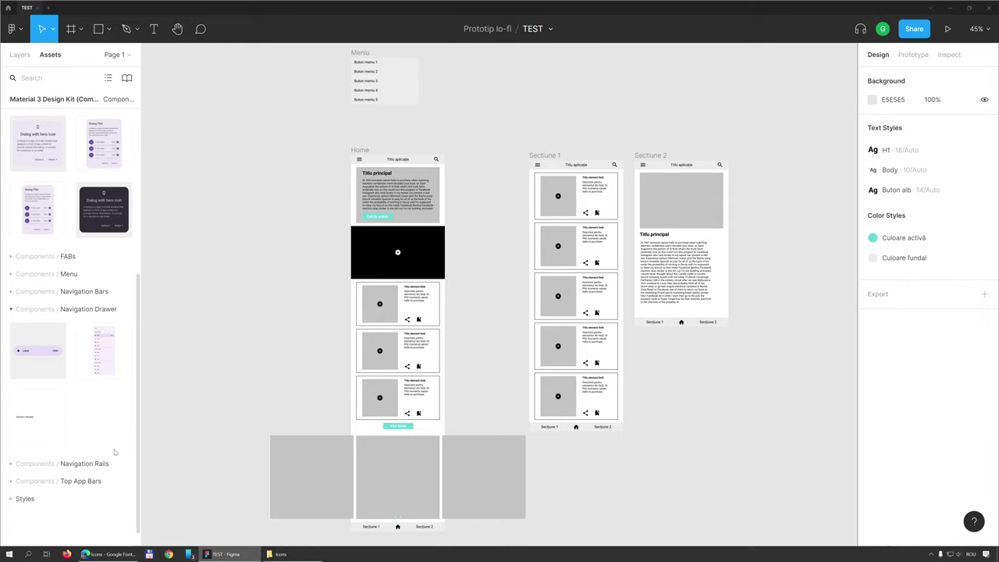
# Step: Expand the Material 3 Styles group, showing its Elements, Badges and Device styles
pyautogui.click(11, 499)
pyautogui.scroll(-1, 11, 492)
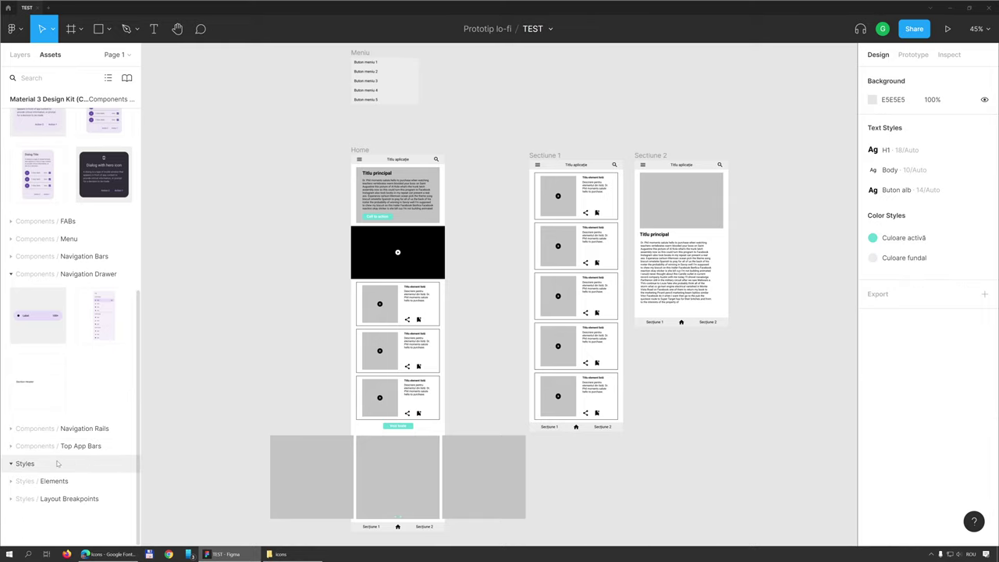
pyautogui.click(11, 481)
pyautogui.scroll(-2, 11, 481)
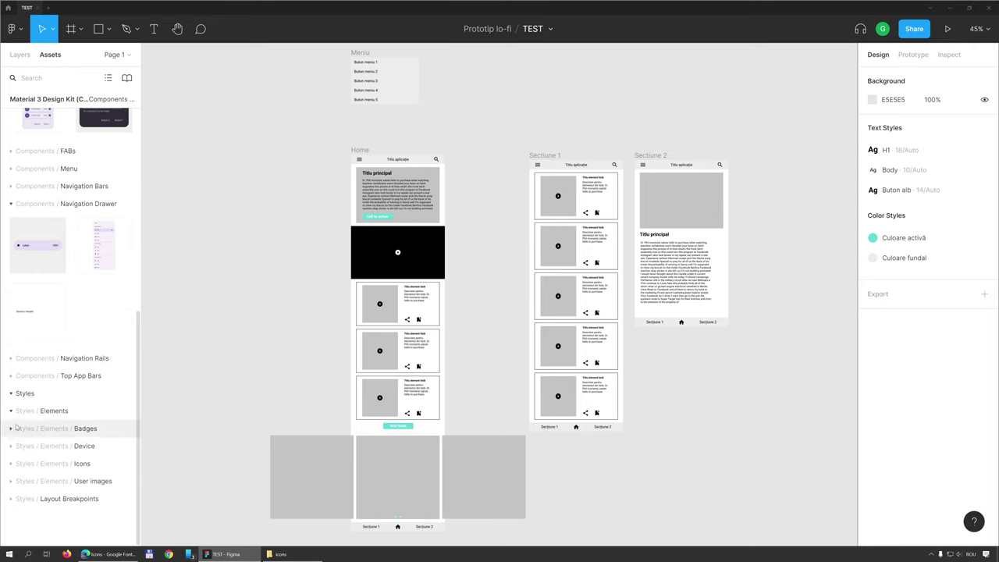
pyautogui.click(11, 429)
pyautogui.click(11, 483)
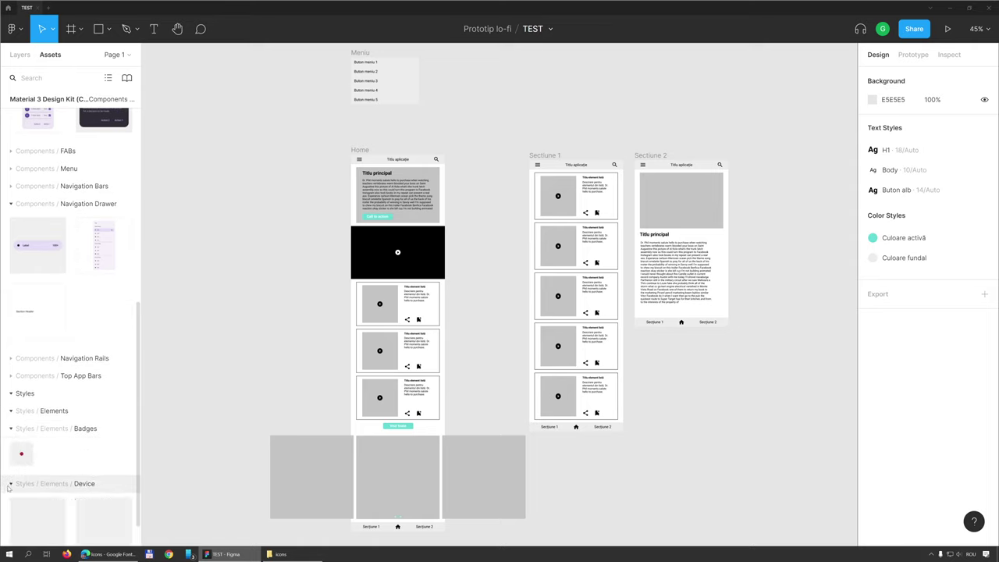
pyautogui.scroll(-3, 11, 483)
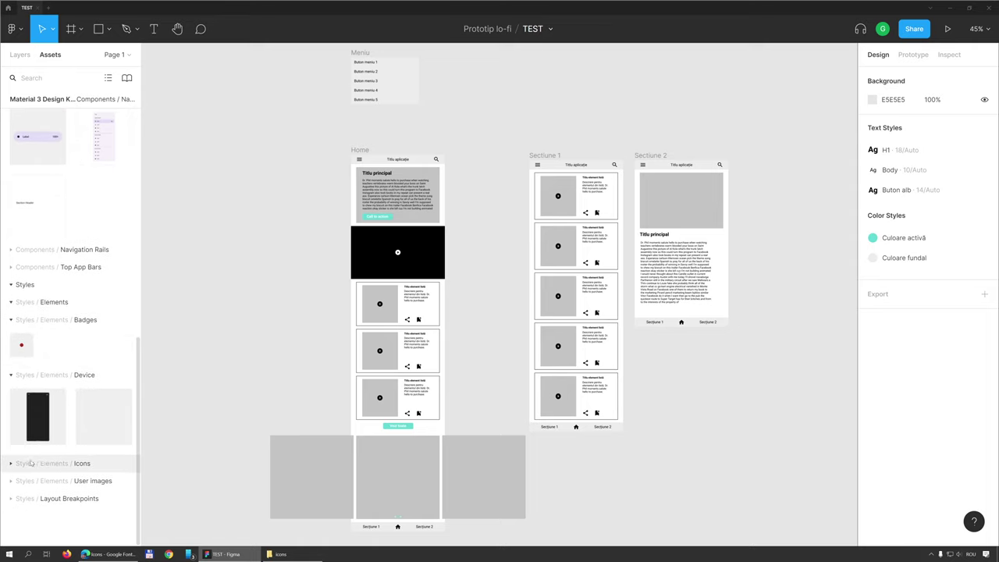
# Step: Browse the text styles, including Material 3 ones, for the Sectiune 2 body text, keeping Body
pyautogui.click(652, 262)
pyautogui.click(931, 314)
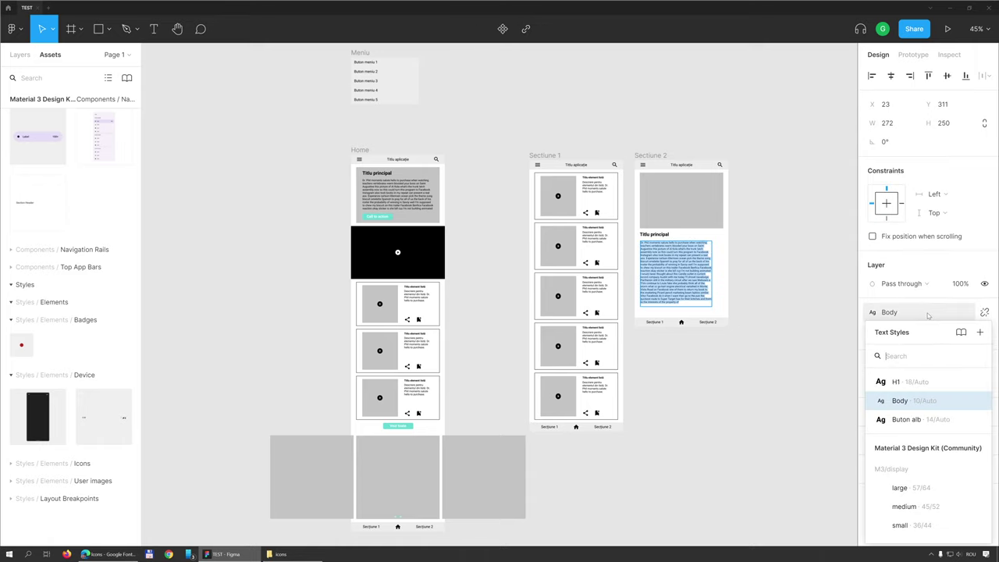
pyautogui.scroll(-2, 931, 451)
pyautogui.scroll(2, 929, 445)
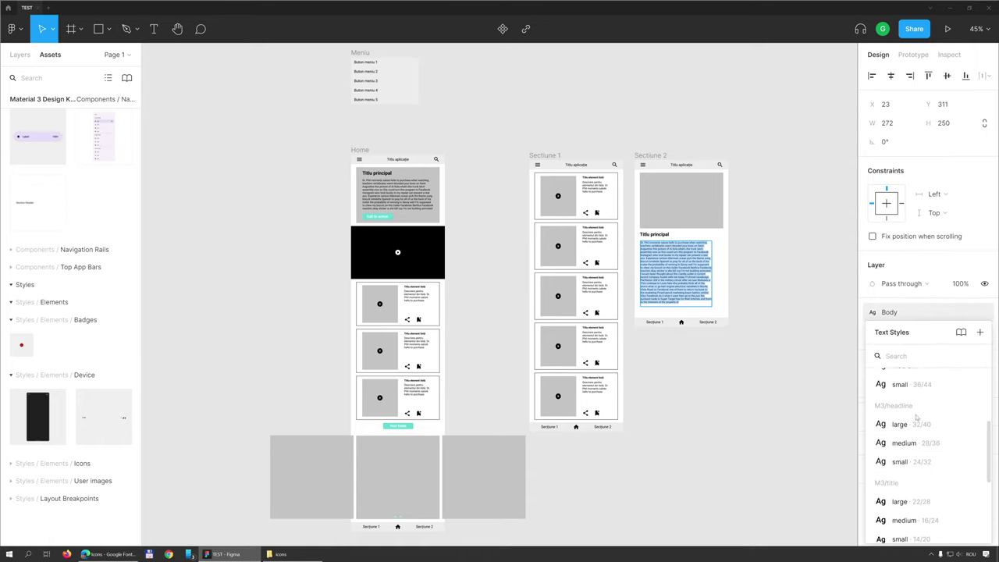
pyautogui.scroll(-3, 925, 422)
pyautogui.scroll(-1, 917, 418)
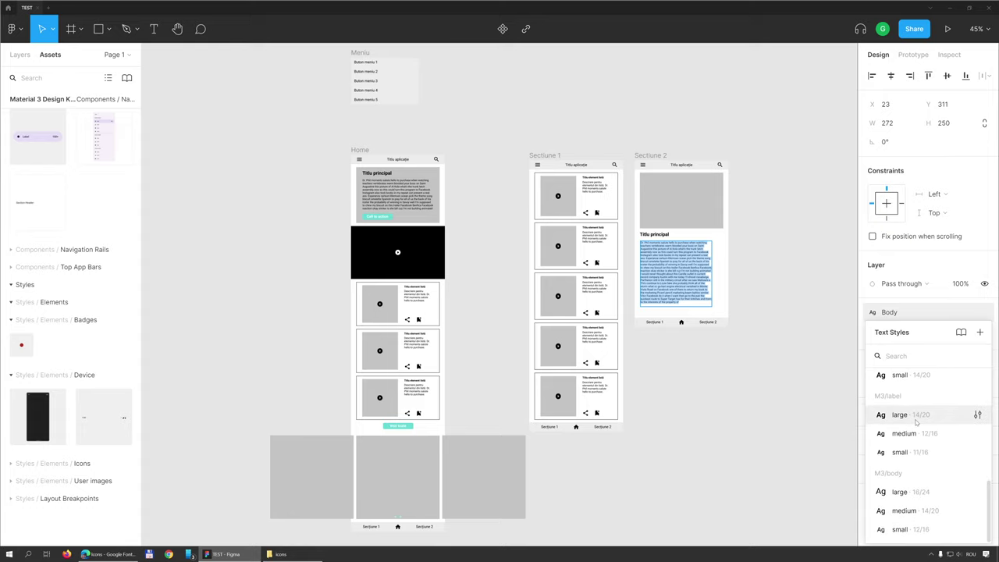
pyautogui.scroll(2, 917, 422)
pyautogui.scroll(3, 886, 424)
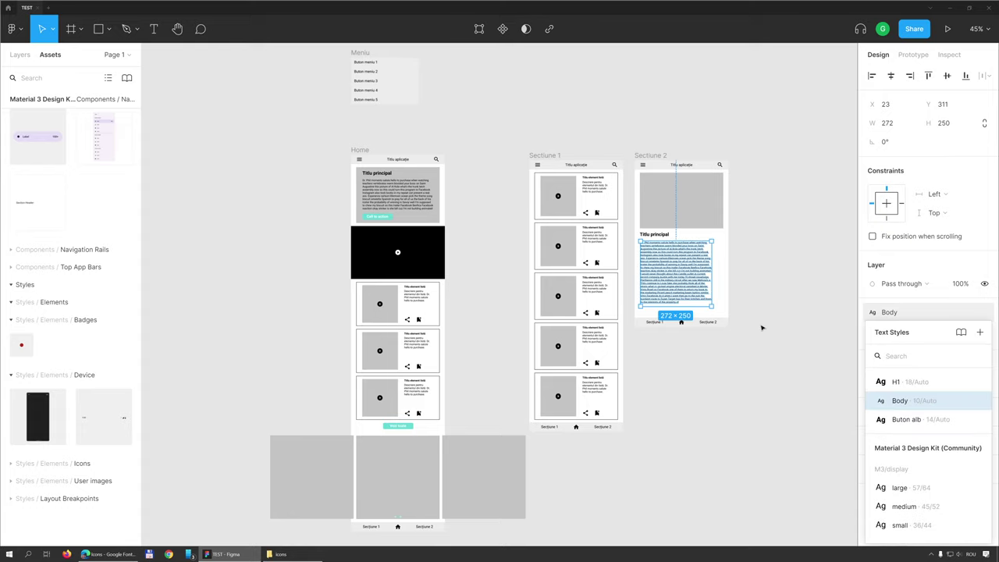
pyautogui.scroll(3, 179, 249)
pyautogui.scroll(1, 71, 250)
pyautogui.scroll(2, 461, 404)
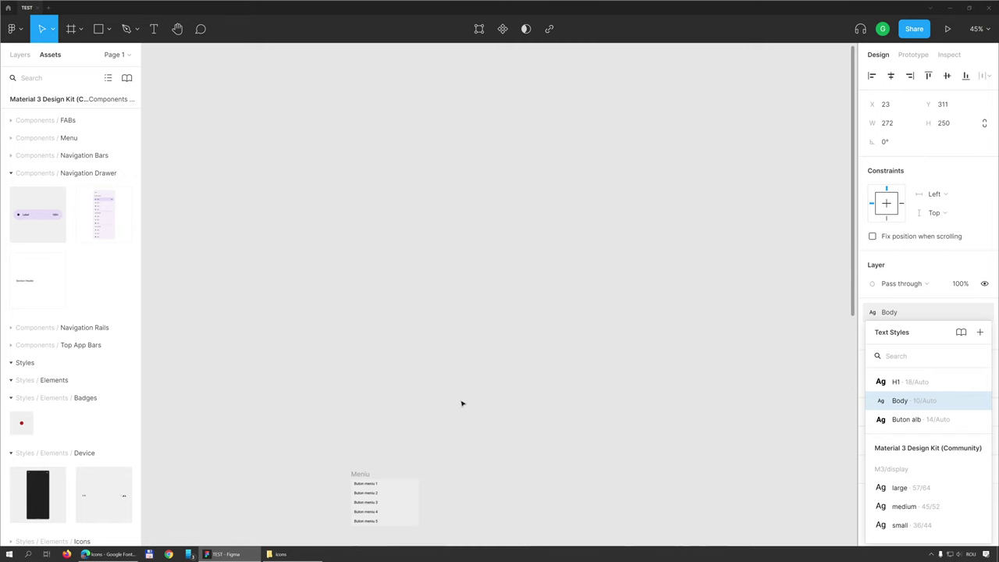
pyautogui.scroll(-3, 462, 404)
pyautogui.scroll(-2, 461, 404)
pyautogui.scroll(3, 50, 271)
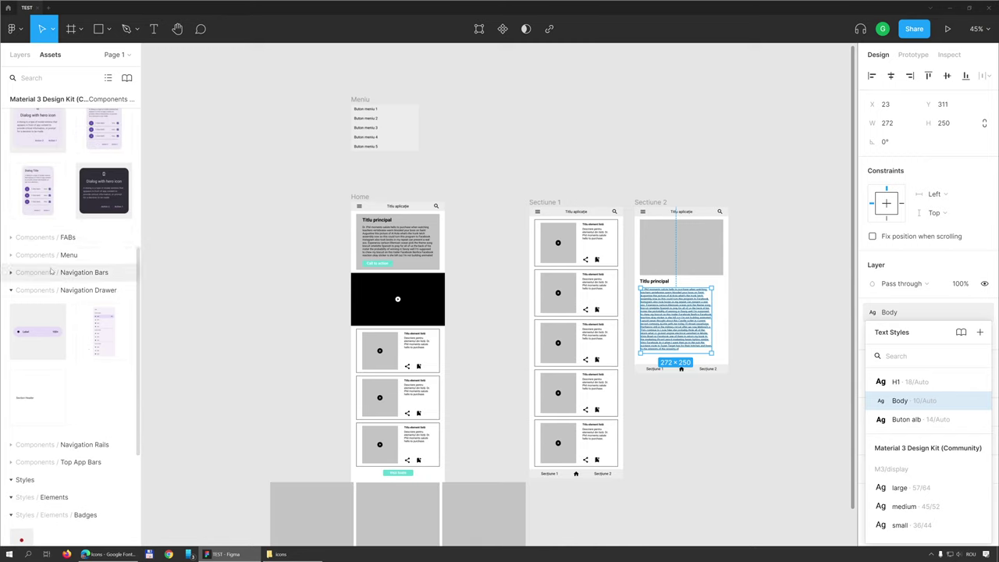
# Step: Place a Material 3 FAB in the Home screen's top section, keeping Configuration on surface
pyautogui.click(10, 237)
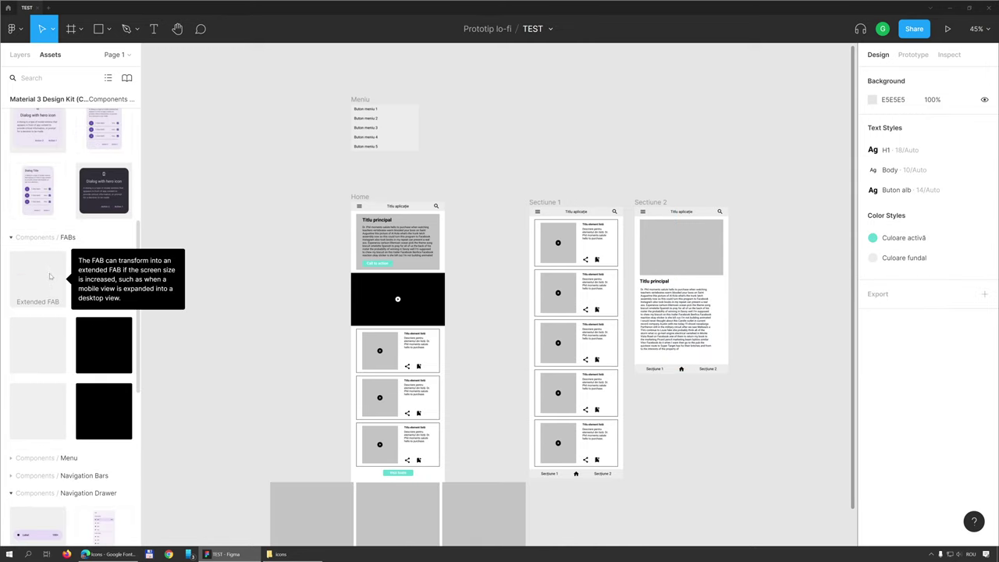
pyautogui.moveTo(31, 349); pyautogui.dragTo(412, 248)
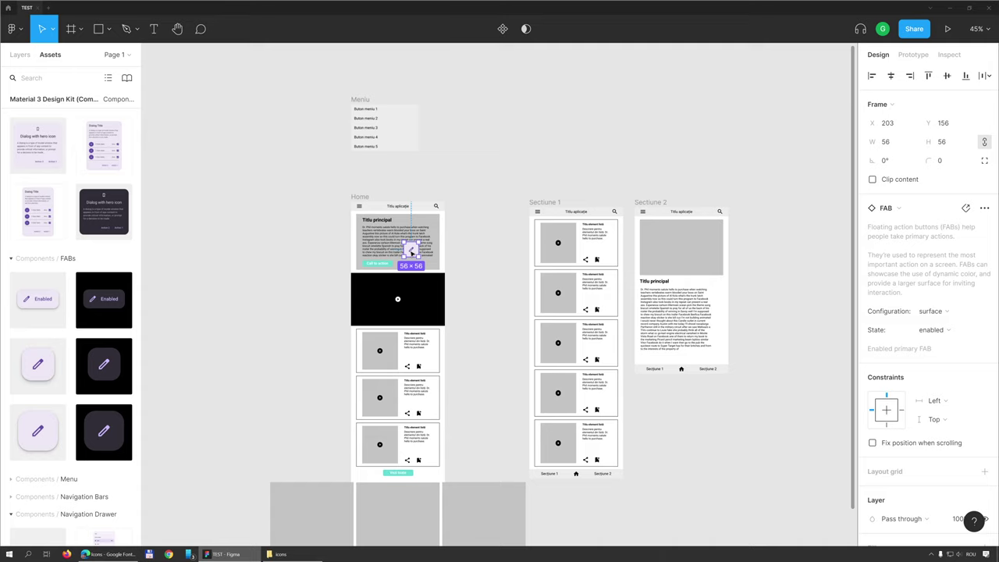
pyautogui.click(950, 311)
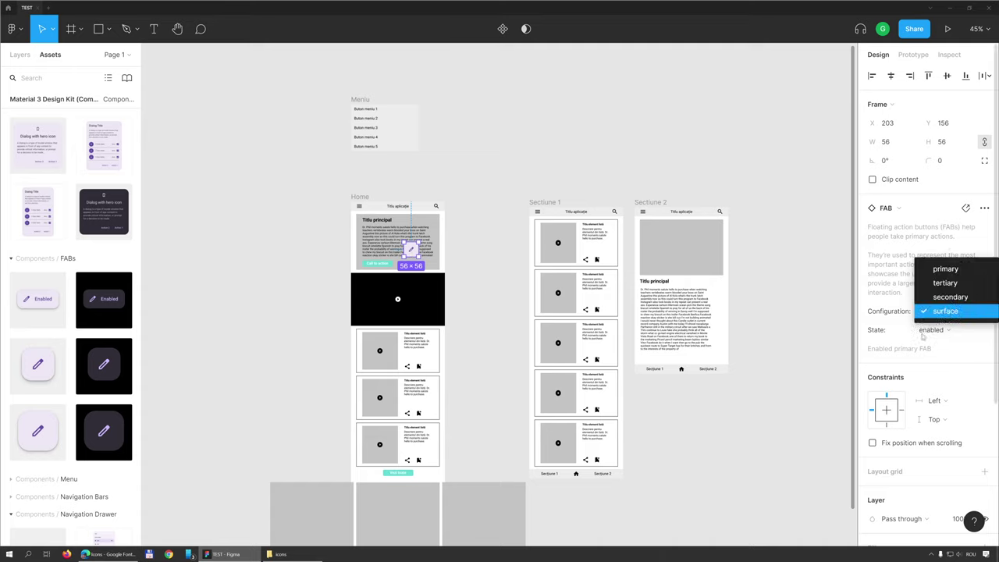
pyautogui.click(925, 336)
# Step: Switch the FAB's State to hovered, then pressed, and clear the selection
pyautogui.click(942, 343)
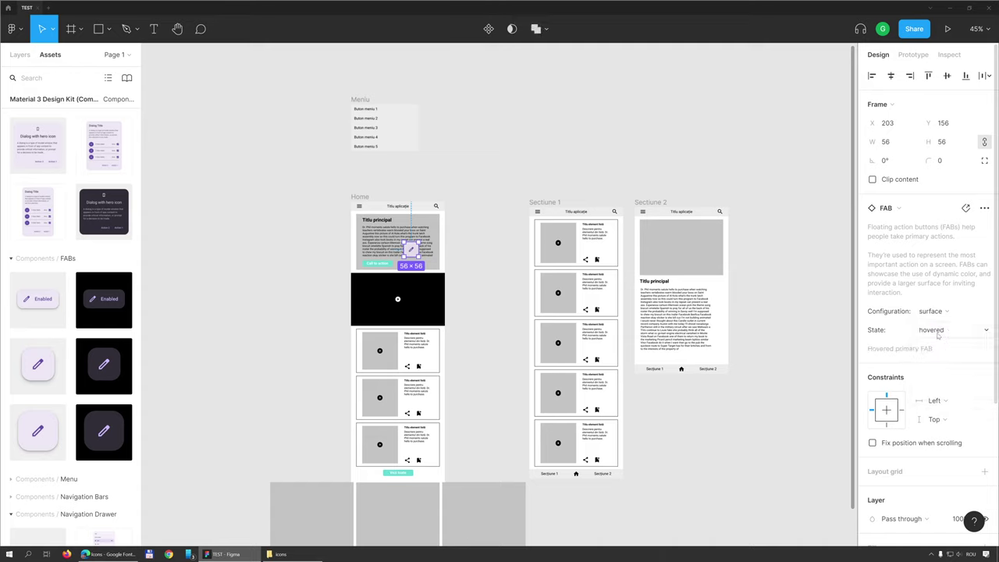
pyautogui.click(941, 359)
pyautogui.click(936, 319)
pyautogui.scroll(-5, 918, 328)
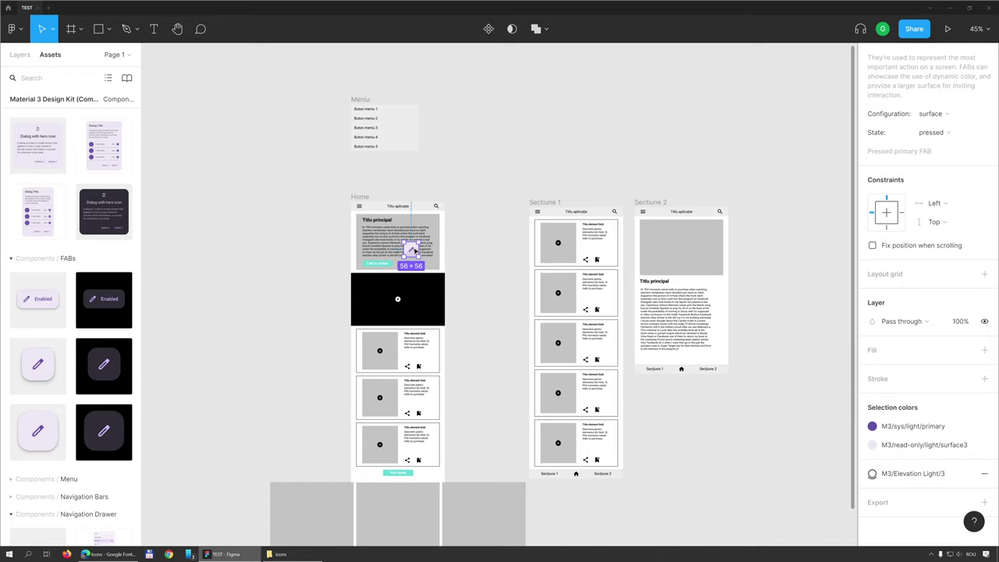
pyautogui.scroll(-1, 70, 328)
pyautogui.click(185, 212)
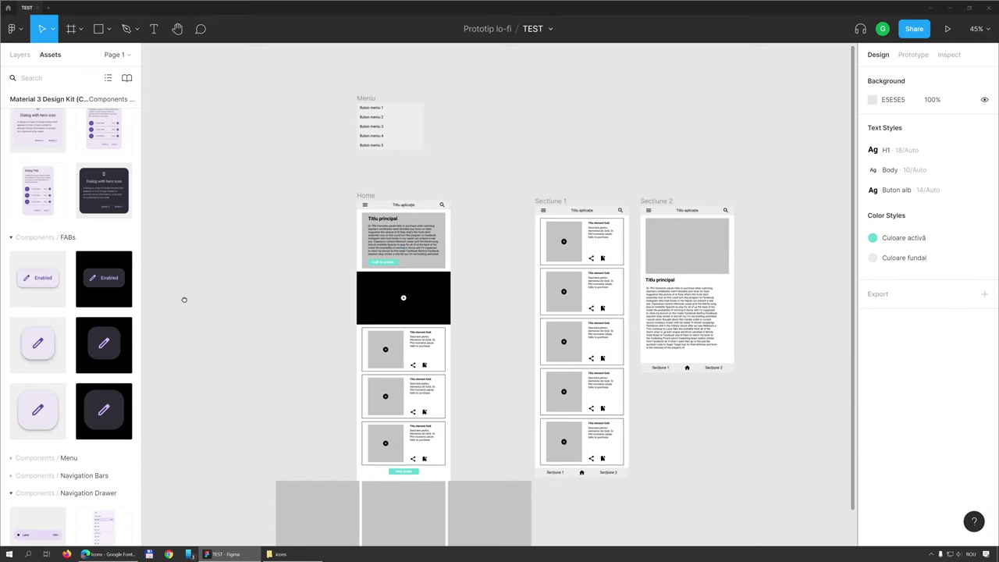
# Step: Scroll through the Material 3 assets, then bring up the Libraries list
pyautogui.scroll(-2, 195, 266)
pyautogui.hscroll(2, 200, 271)
pyautogui.scroll(-5, 70, 312)
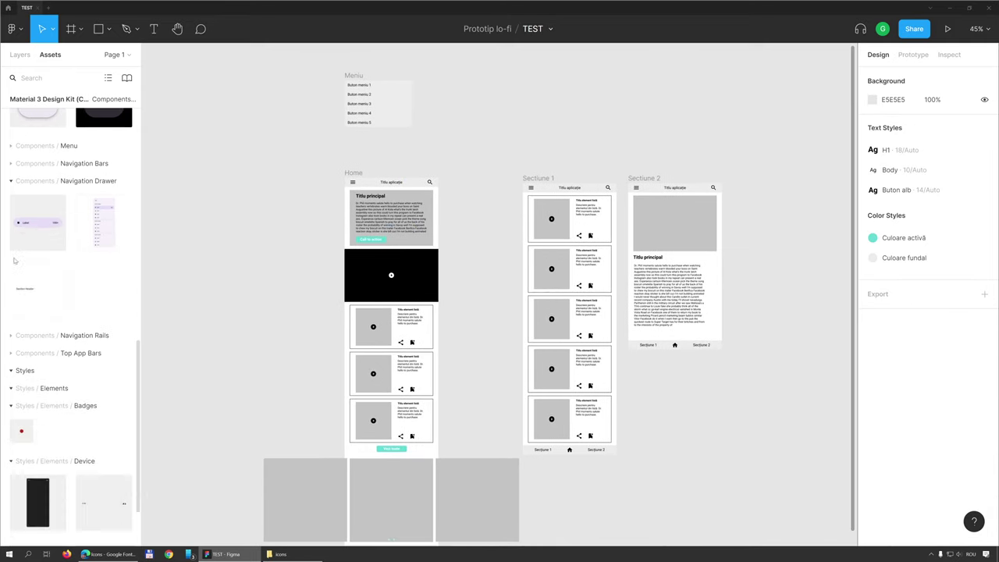
pyautogui.scroll(-4, 14, 257)
pyautogui.scroll(5, 47, 351)
pyautogui.scroll(3, 71, 426)
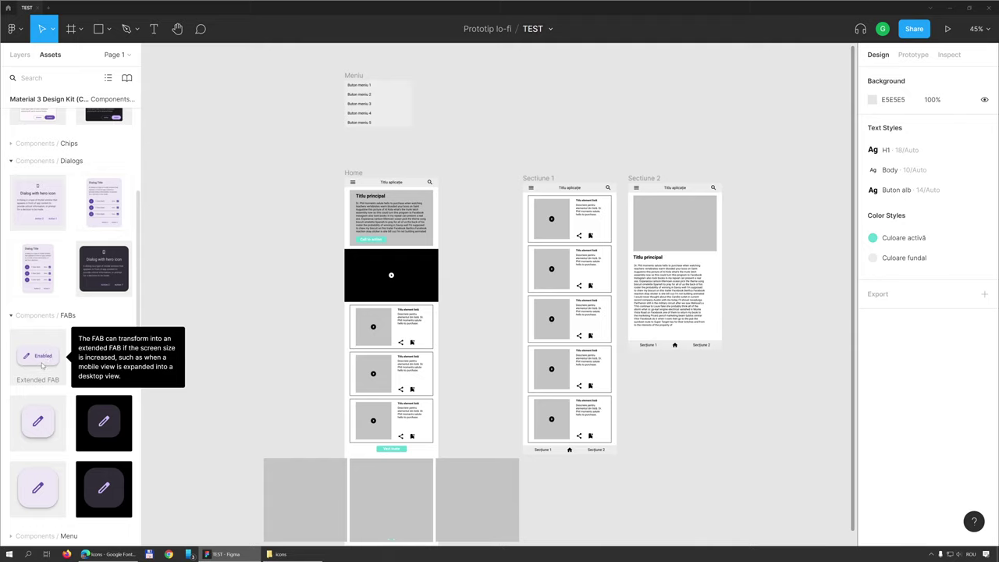
pyautogui.scroll(1, 51, 253)
pyautogui.scroll(1, 69, 277)
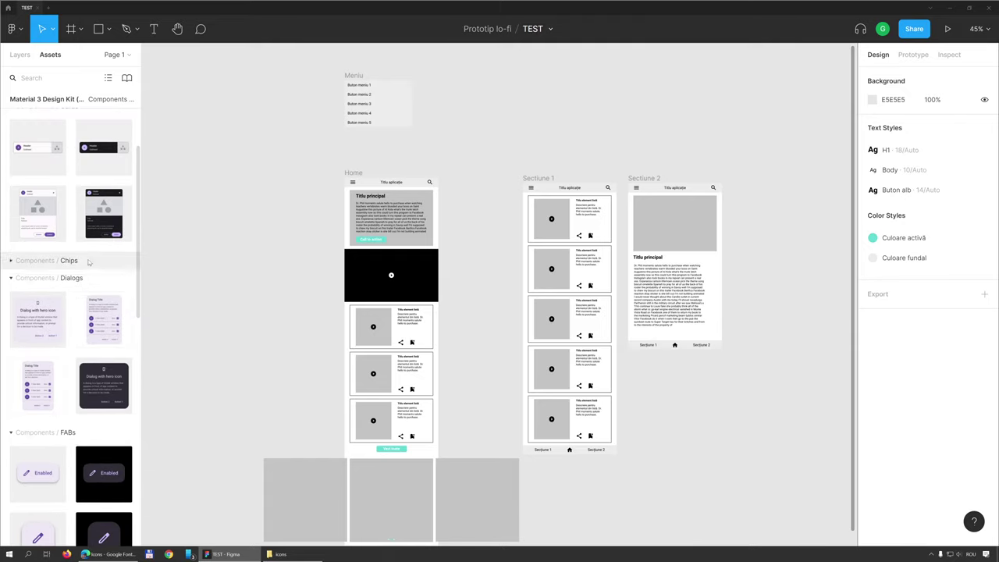
pyautogui.scroll(2, 69, 180)
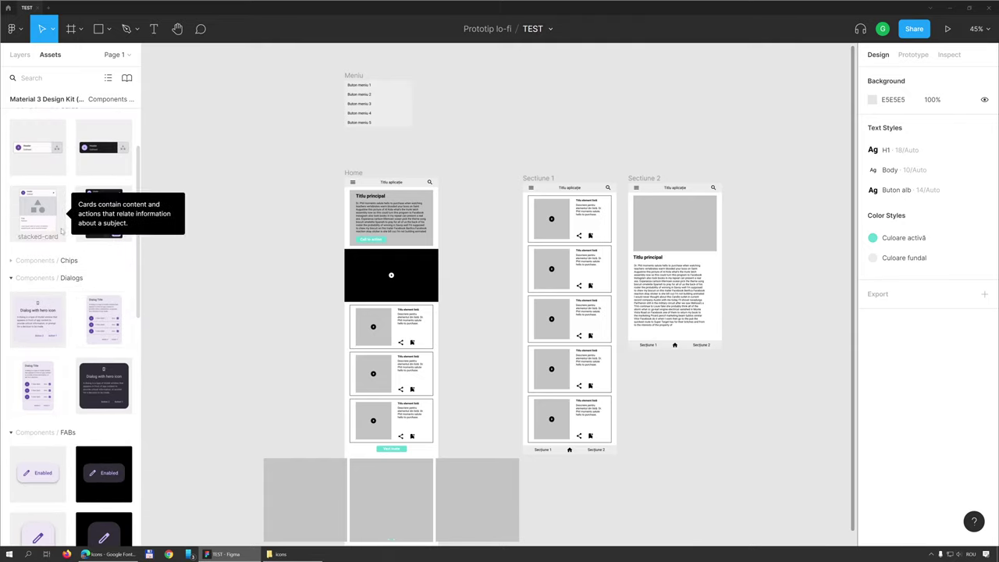
pyautogui.scroll(3, 68, 218)
pyautogui.scroll(-2, 102, 352)
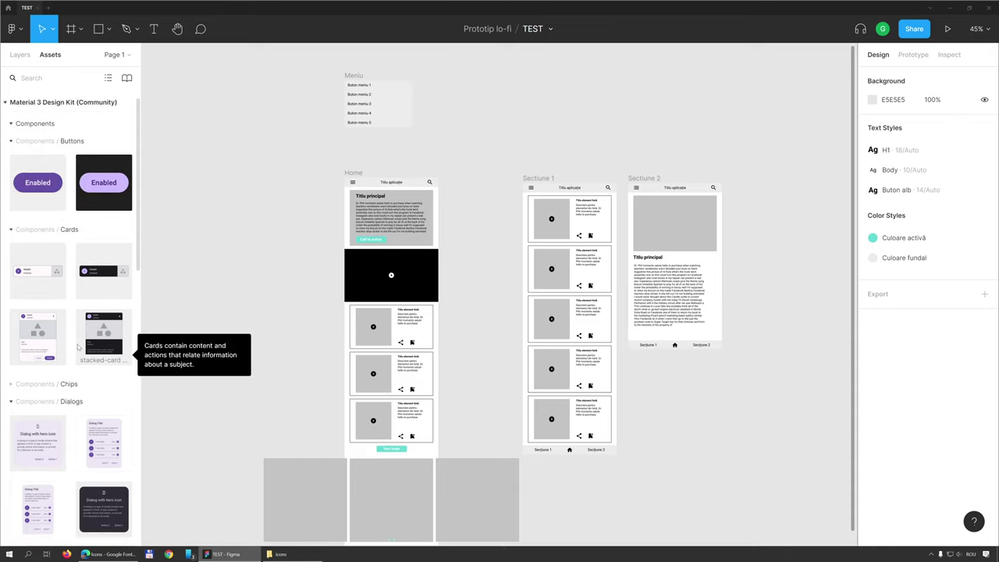
pyautogui.scroll(-6, 107, 352)
pyautogui.scroll(-6, 107, 284)
pyautogui.scroll(3, 107, 283)
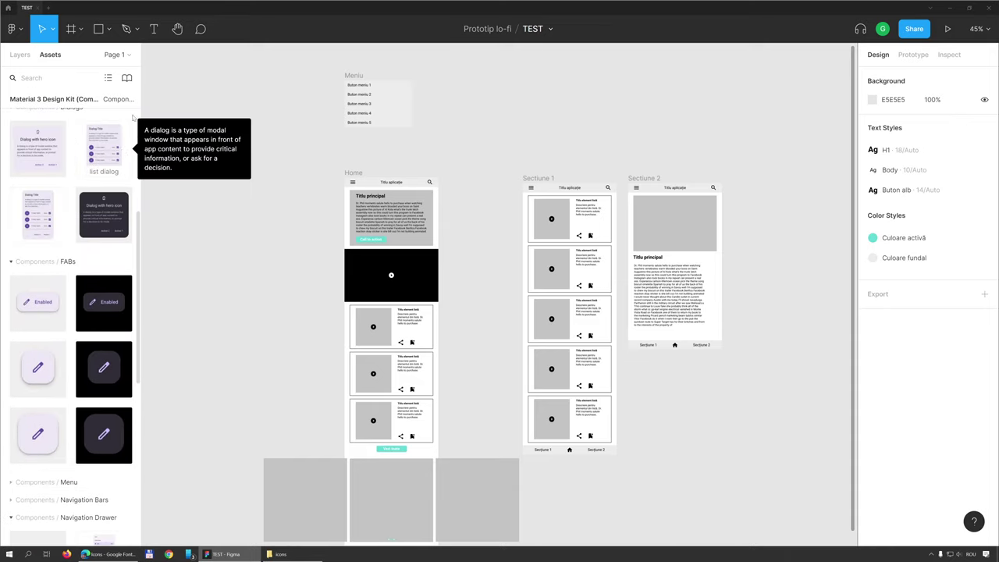
pyautogui.click(127, 78)
# Step: Disable the Material 3 Design Kit, then briefly place and delete an iOS 15 Action Sheet
pyautogui.click(385, 227)
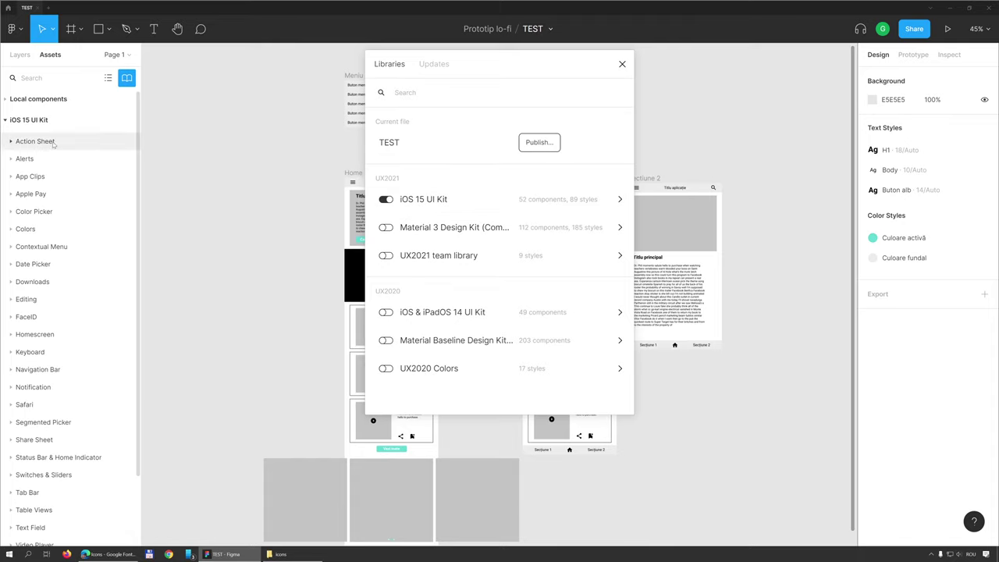
pyautogui.click(623, 64)
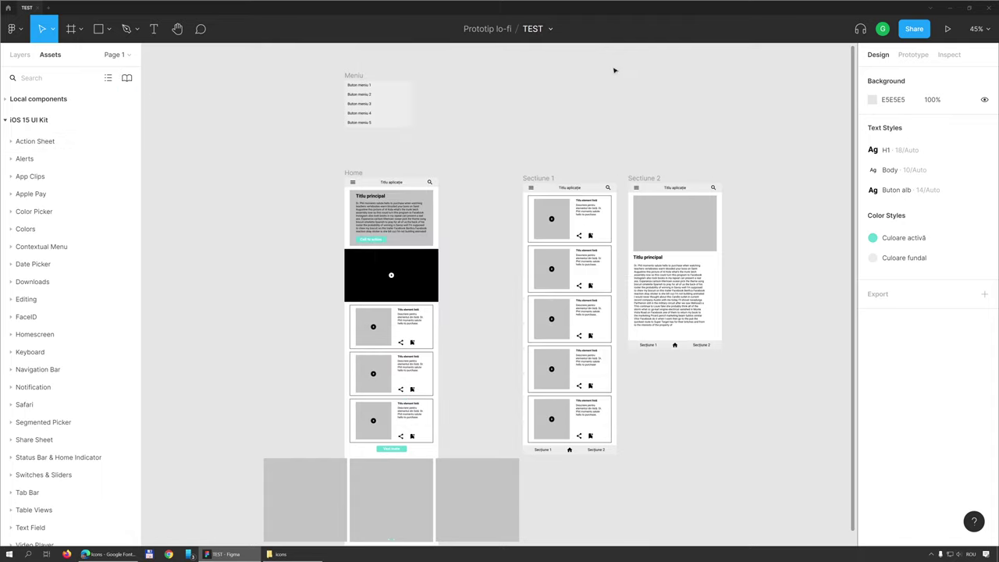
pyautogui.click(10, 142)
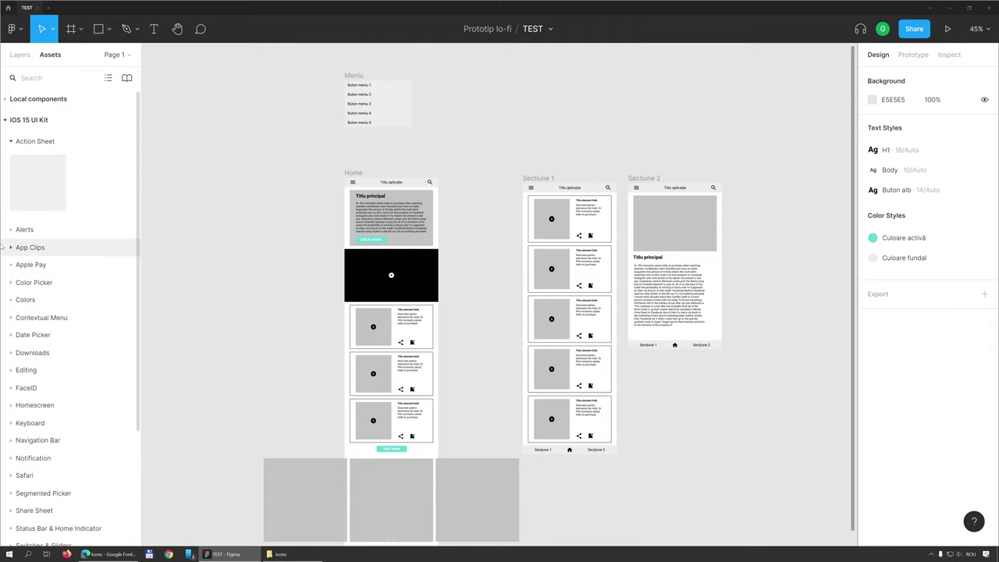
pyautogui.moveTo(38, 178); pyautogui.dragTo(262, 235)
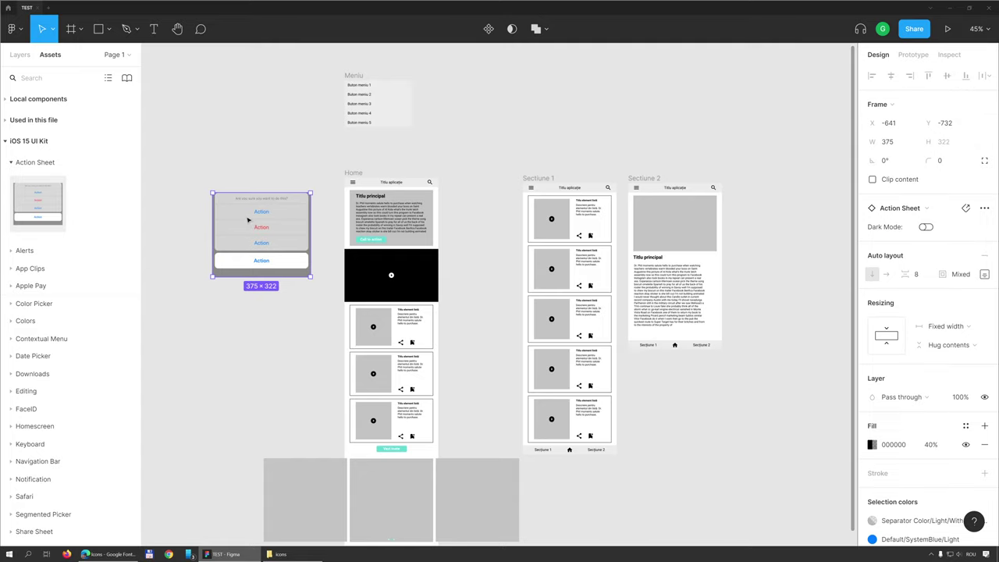
pyautogui.press('Delete')
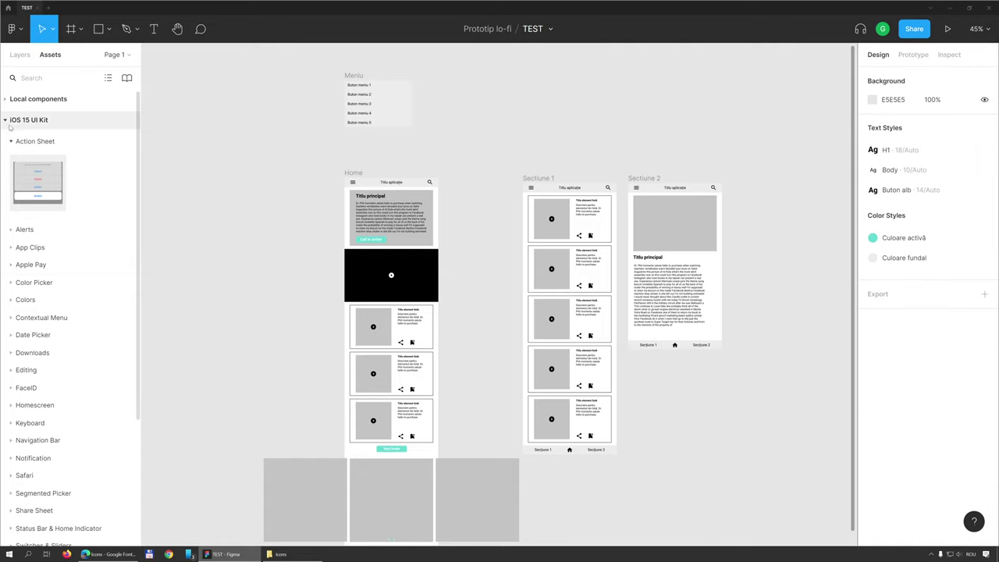
pyautogui.click(6, 120)
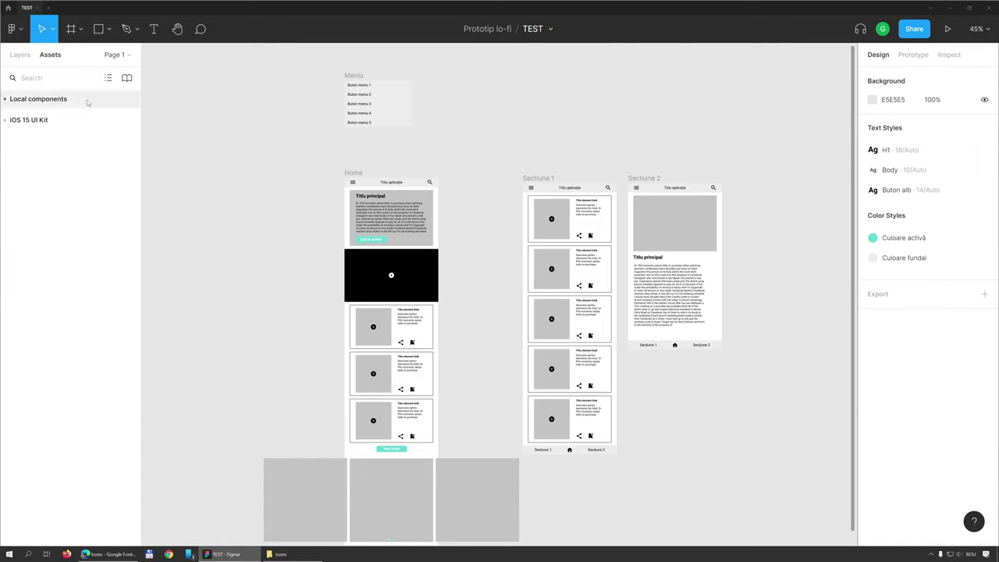